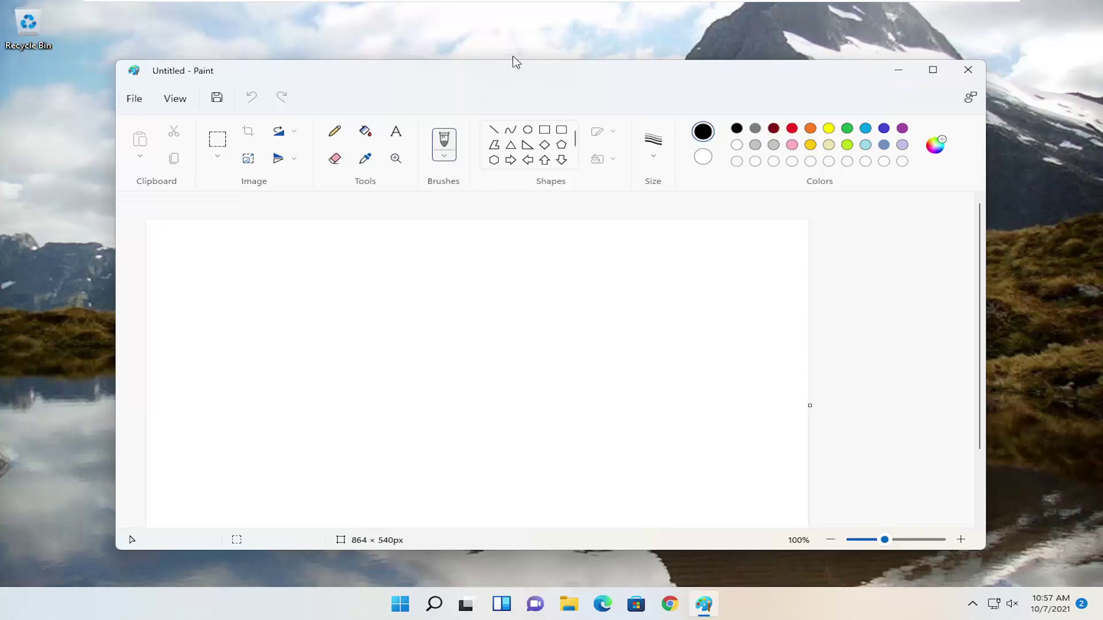
# Close the built-in Windows 11 Paint window
pyautogui.click(968, 70)
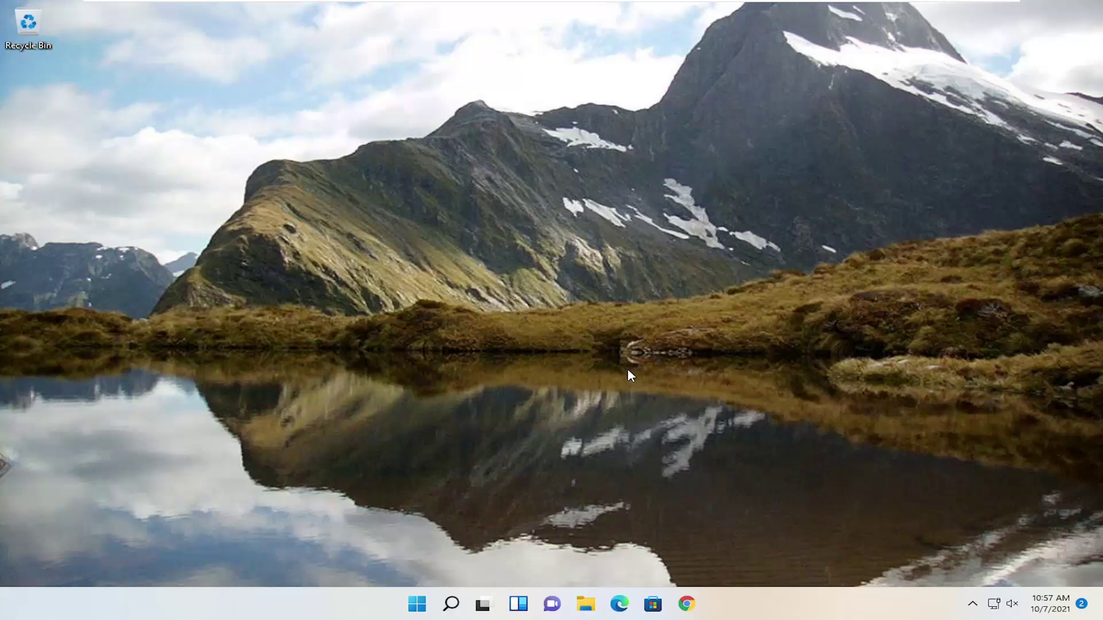
# Load win7games.com/#mspaint in Edge and download ClassicPaintforWindows10.zip
pyautogui.click(623, 612)
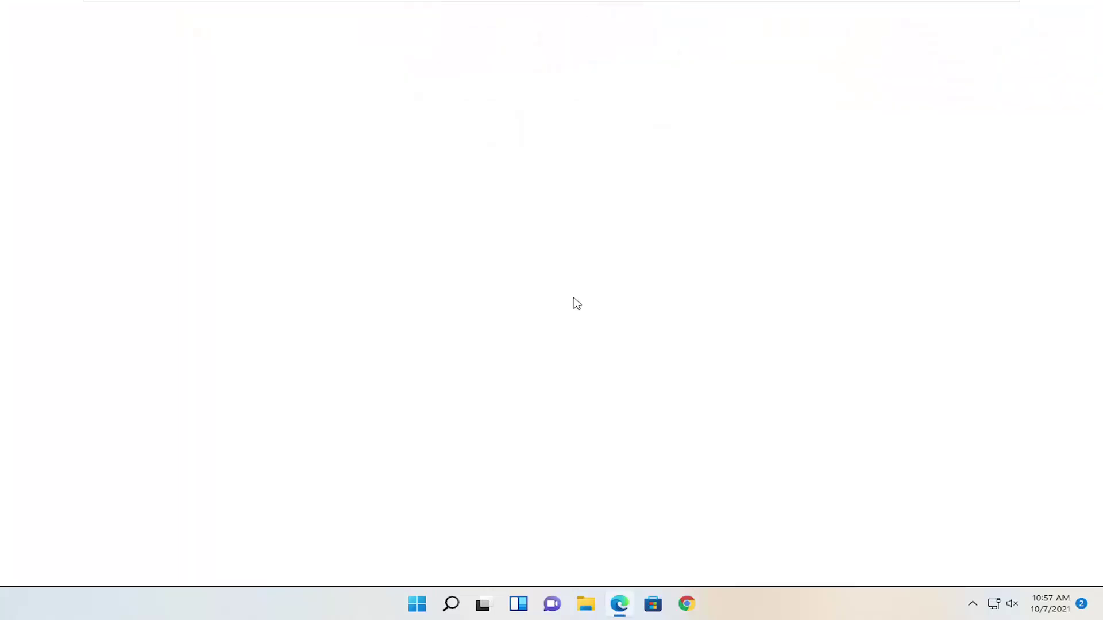
pyautogui.click(238, 41)
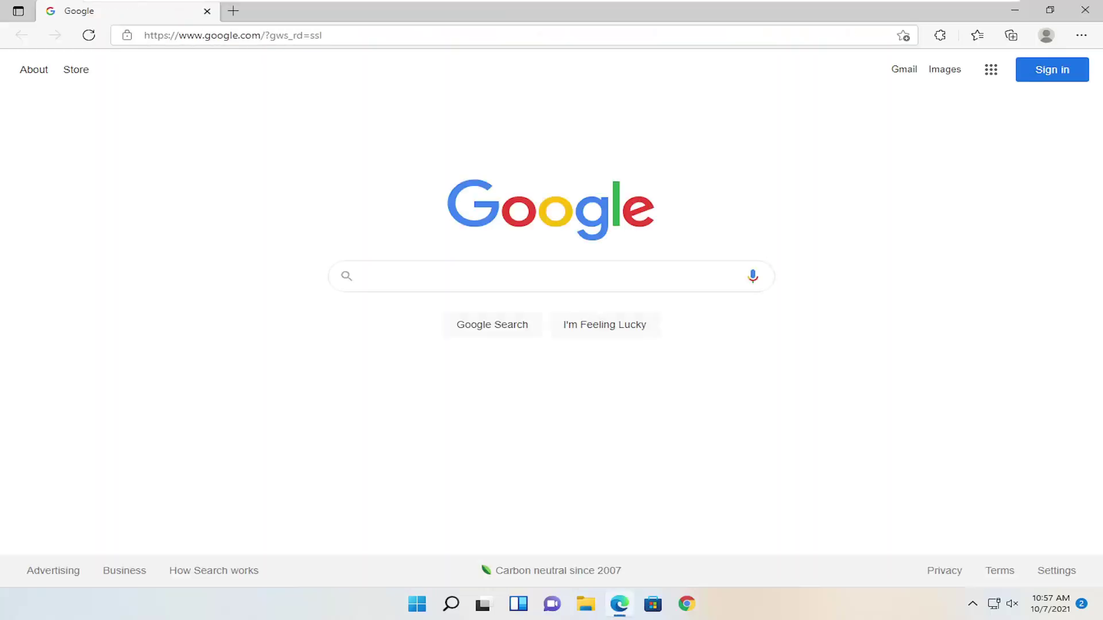
pyautogui.rightClick(239, 41)
pyautogui.click(322, 203)
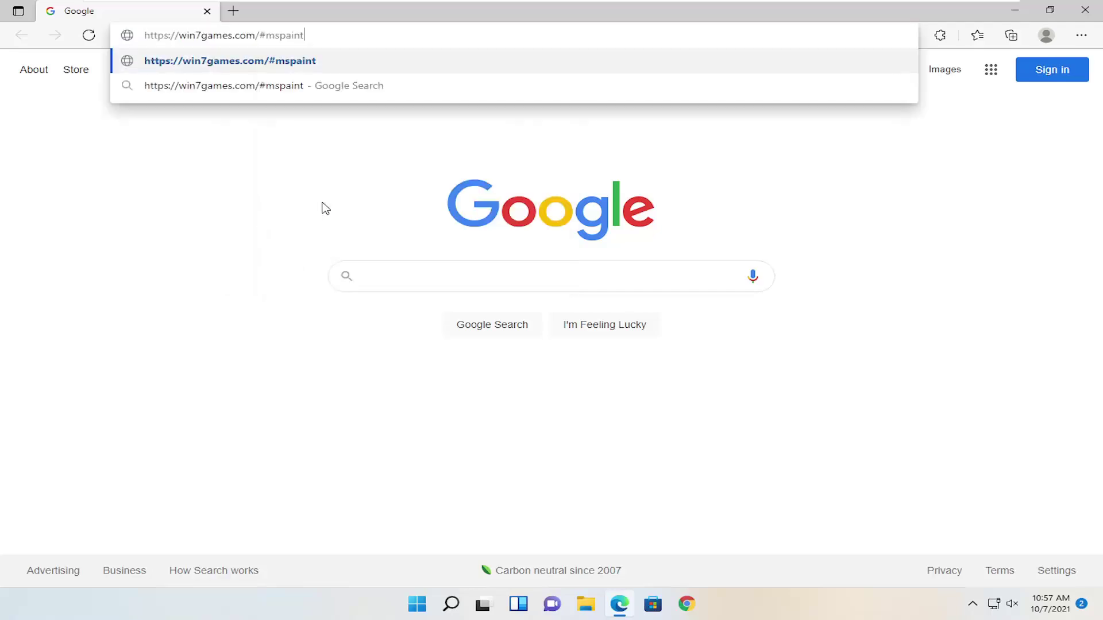
pyautogui.press('Return')
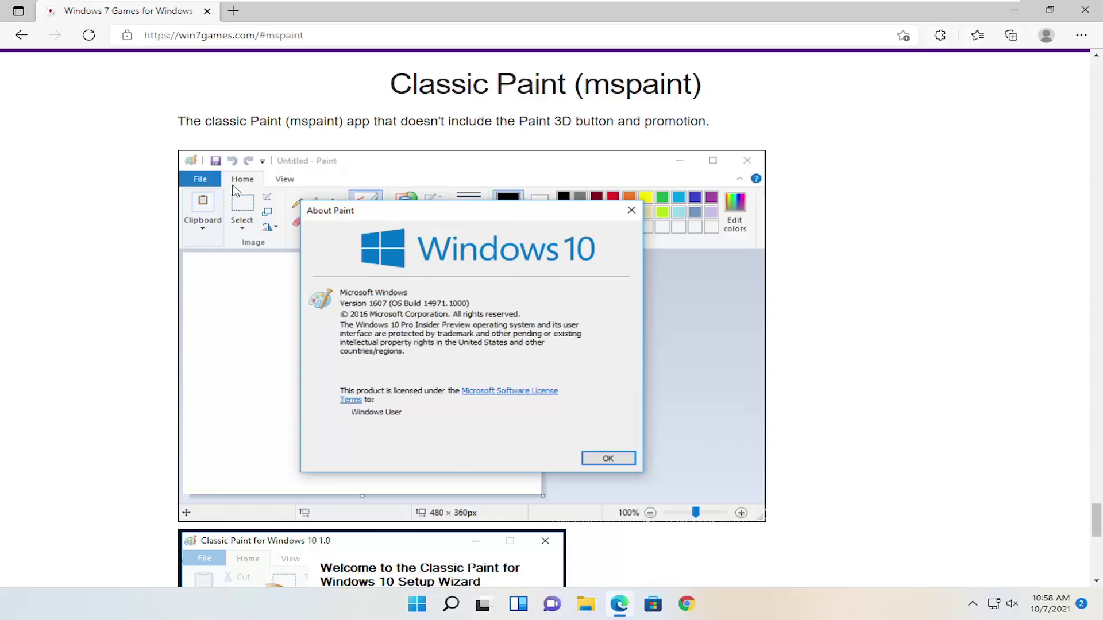
pyautogui.scroll(-10, 275, 235)
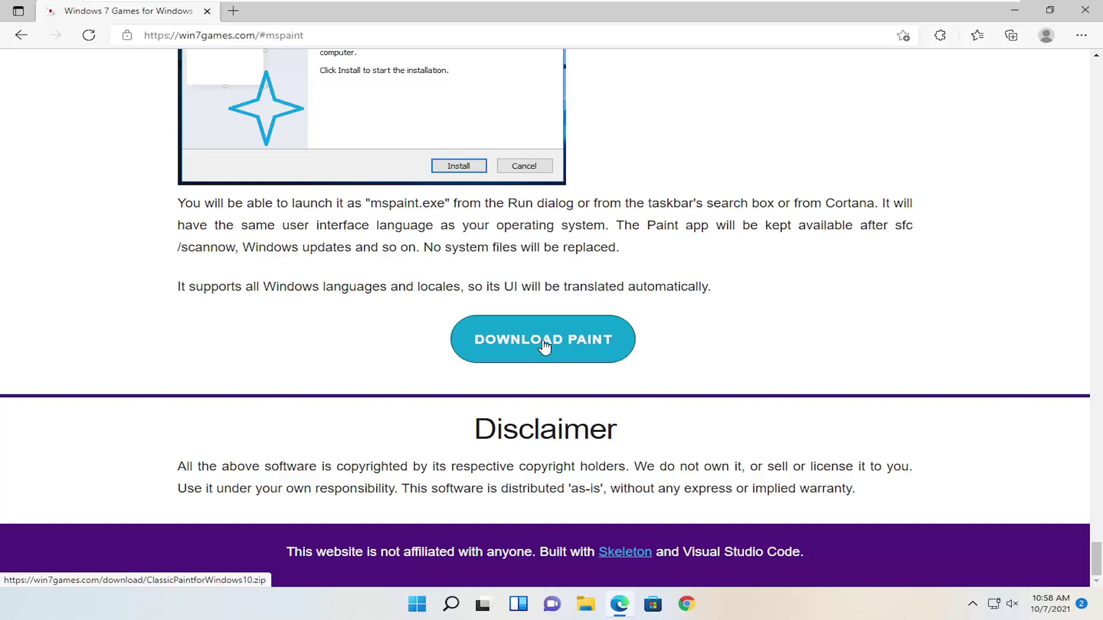
pyautogui.click(544, 345)
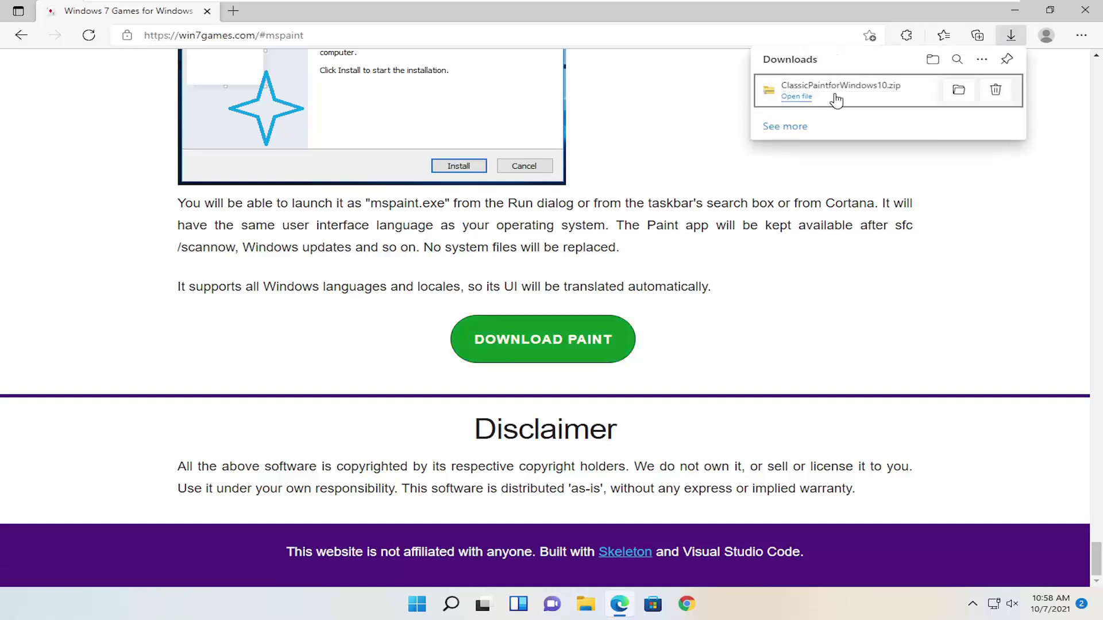
# Open the downloaded ClassicPaintforWindows10.zip and run ClassicPaint-1.0-setup from it
pyautogui.click(874, 84)
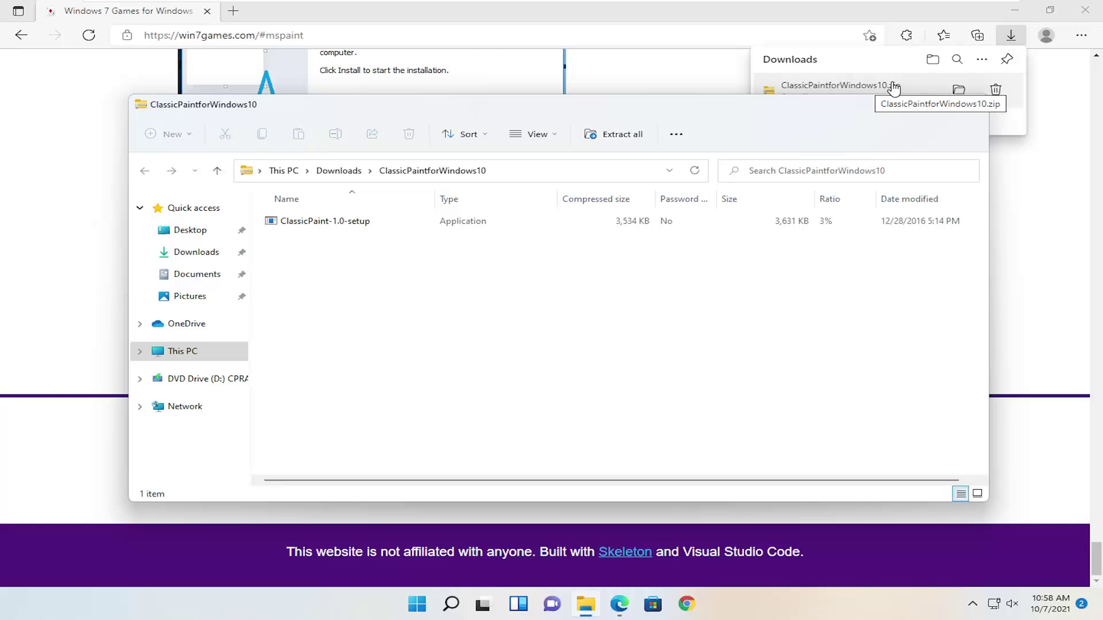
pyautogui.moveTo(721, 117)
pyautogui.mouseDown()
pyautogui.moveTo(728, 183)
pyautogui.moveTo(730, 123)
pyautogui.mouseUp()
pyautogui.click(342, 230)
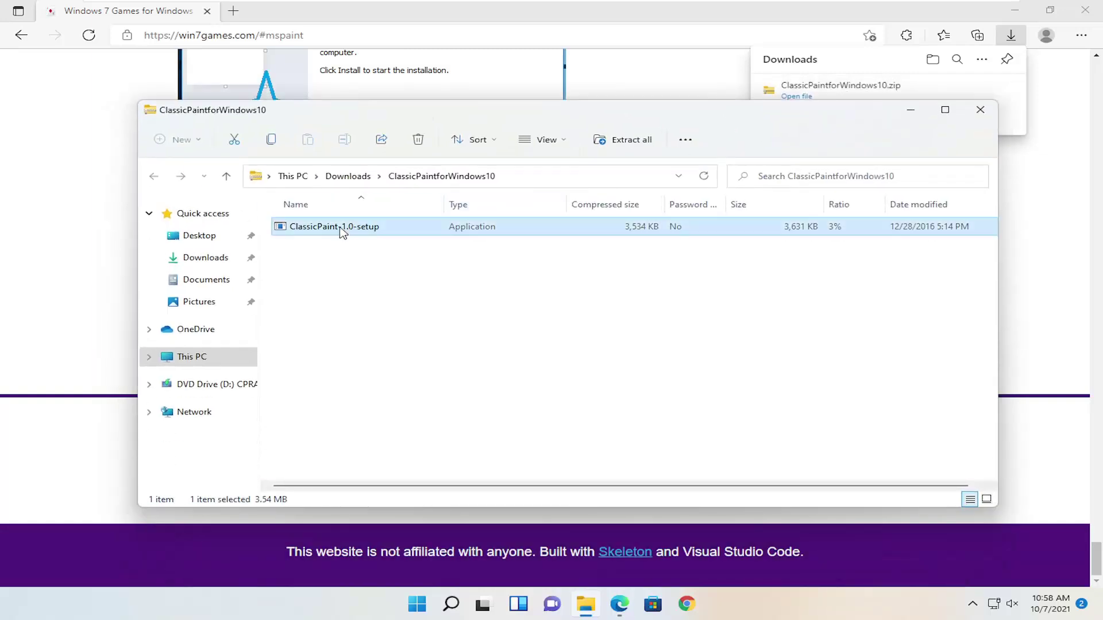
pyautogui.doubleClick(342, 230)
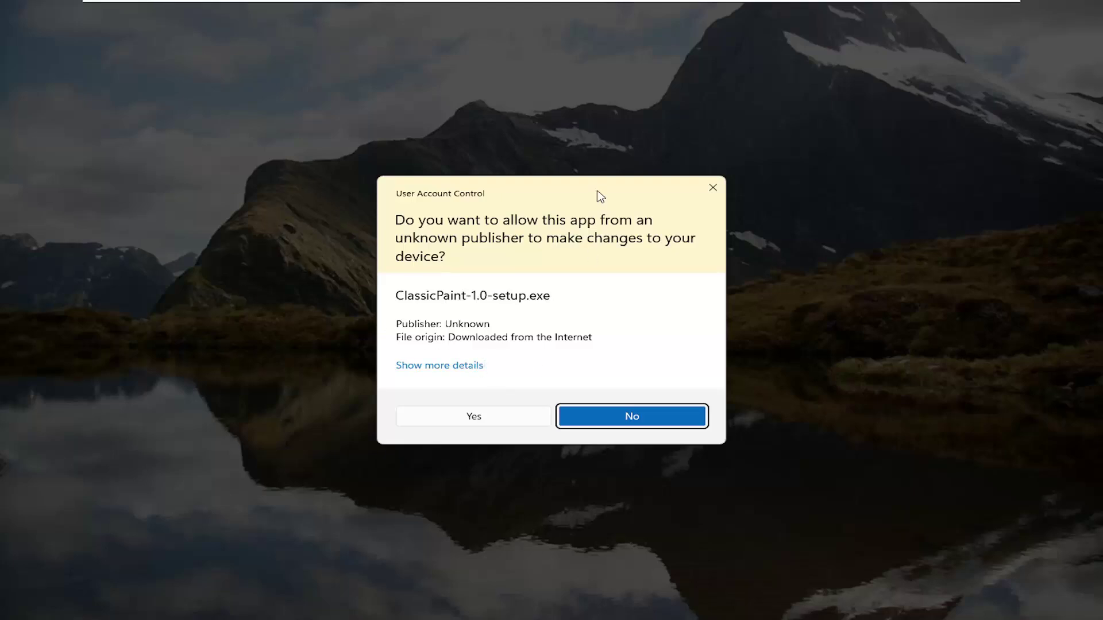
# Approve the User Account Control prompt, then close File Explorer and Edge
pyautogui.click(476, 419)
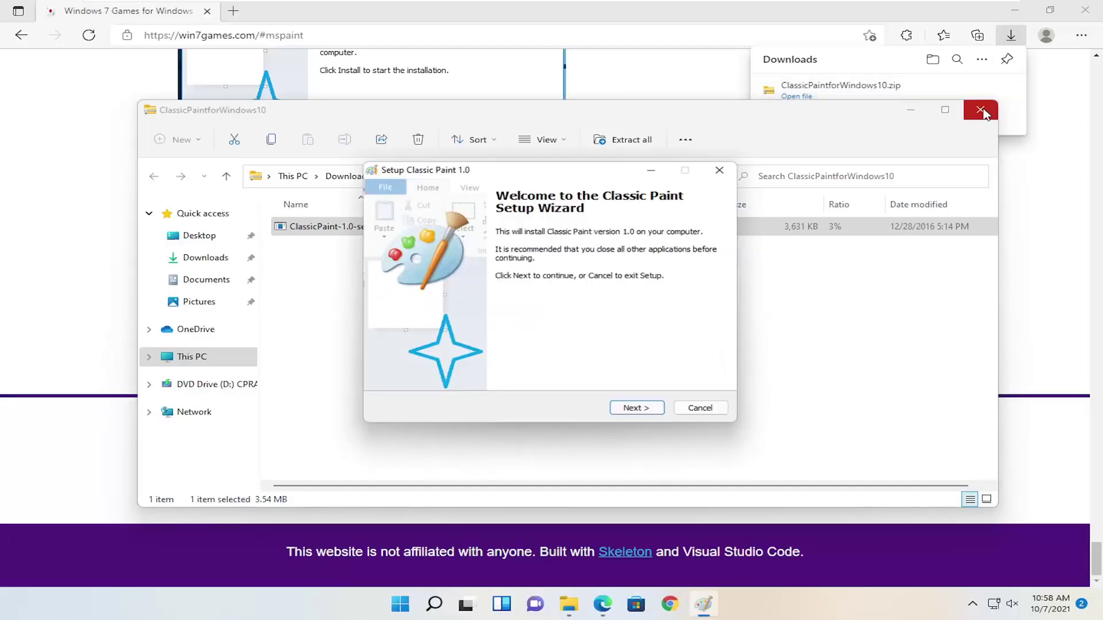
pyautogui.click(980, 109)
pyautogui.click(1085, 8)
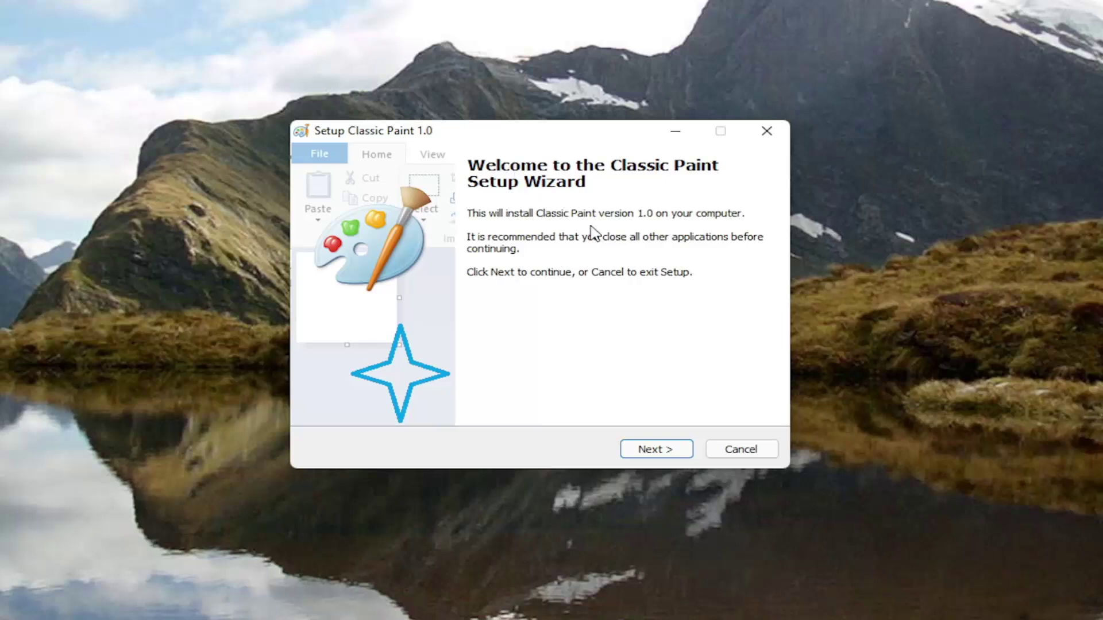
# Install Classic Paint with the all-users desktop icon, unchecking 'Visit Winaero.com for latest news'
pyautogui.click(645, 448)
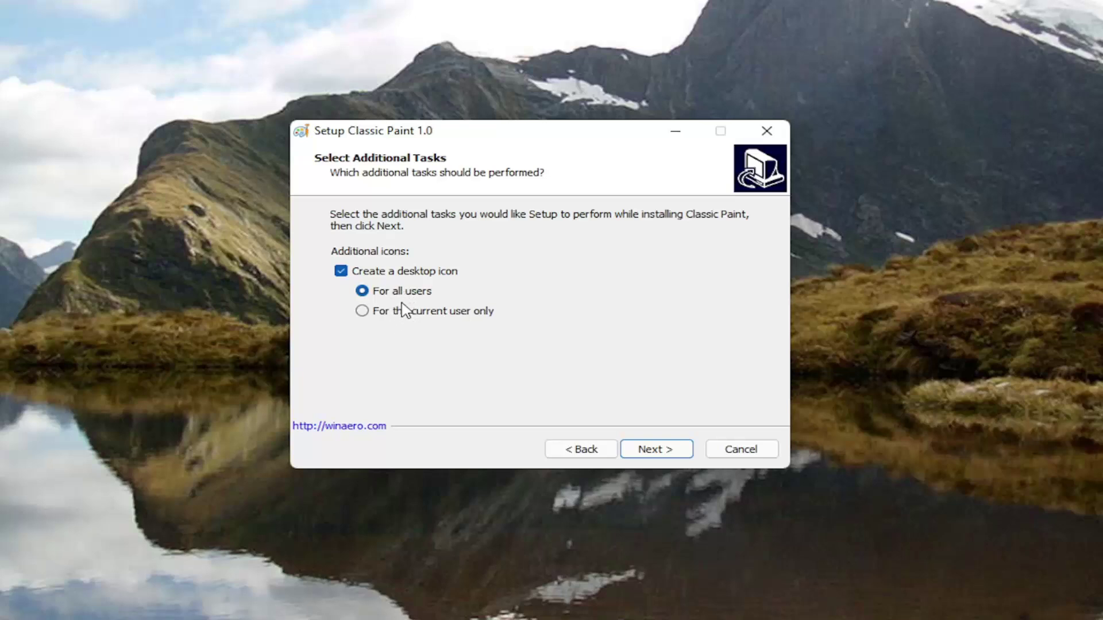
pyautogui.click(652, 447)
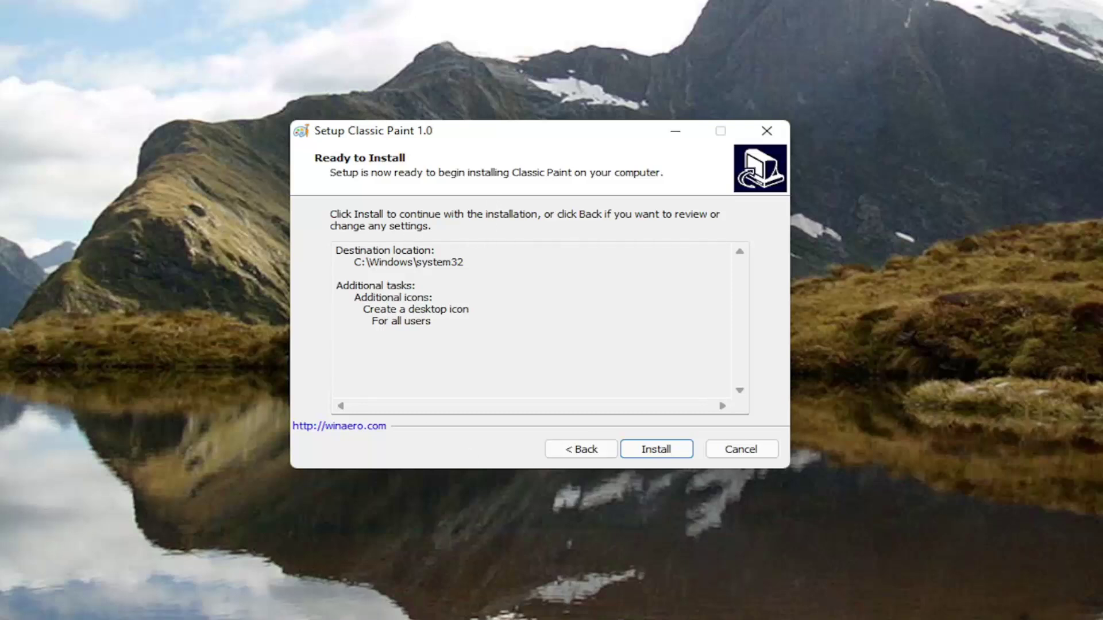
pyautogui.click(652, 457)
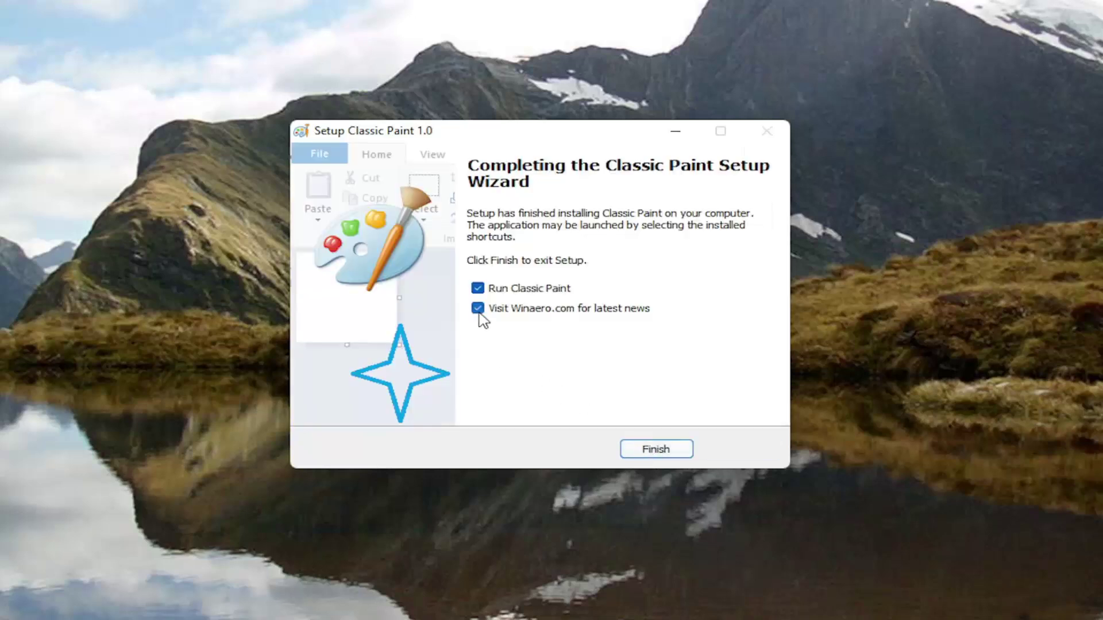
pyautogui.click(482, 311)
# Finish setup to launch Classic Paint, reposition its window, then close it
pyautogui.click(653, 451)
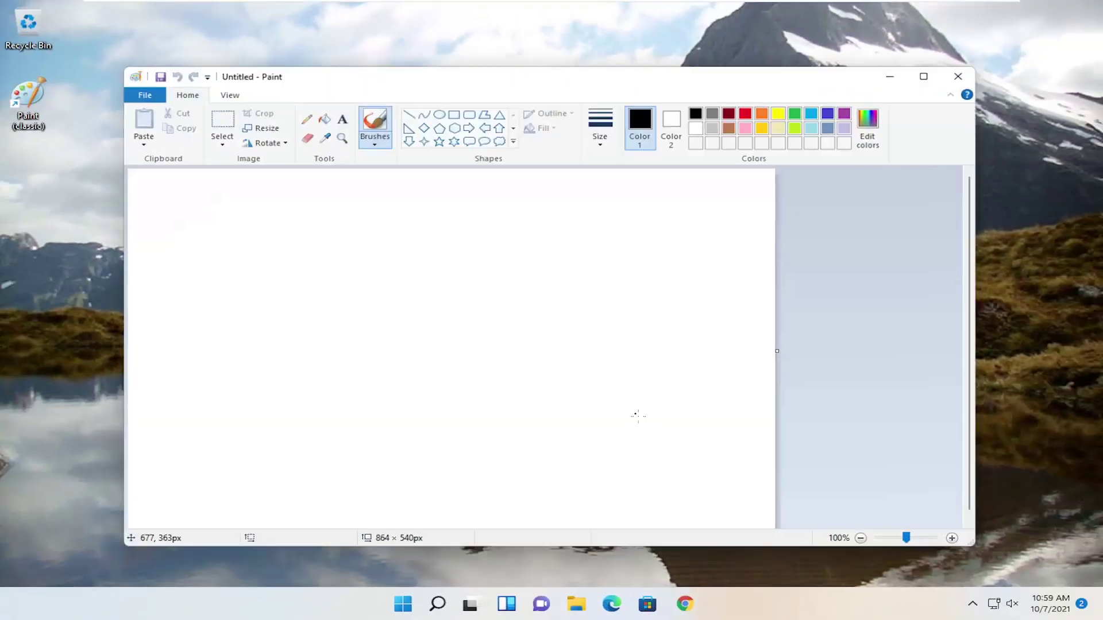
pyautogui.moveTo(428, 91)
pyautogui.mouseDown()
pyautogui.moveTo(418, 74)
pyautogui.moveTo(444, 70)
pyautogui.mouseUp()
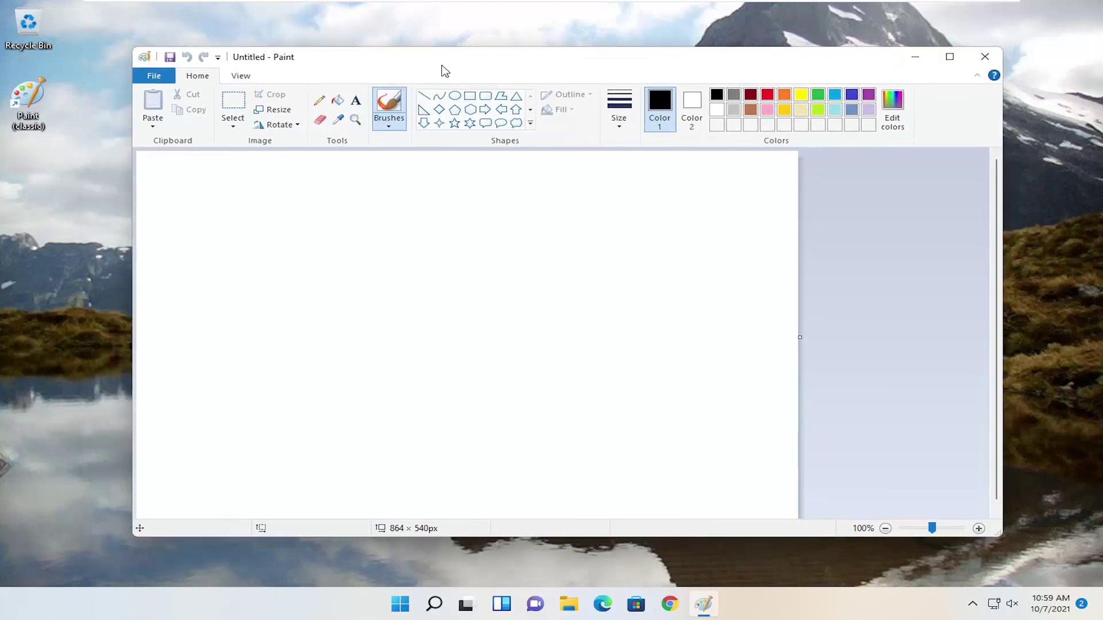
pyautogui.moveTo(447, 68); pyautogui.dragTo(416, 63)
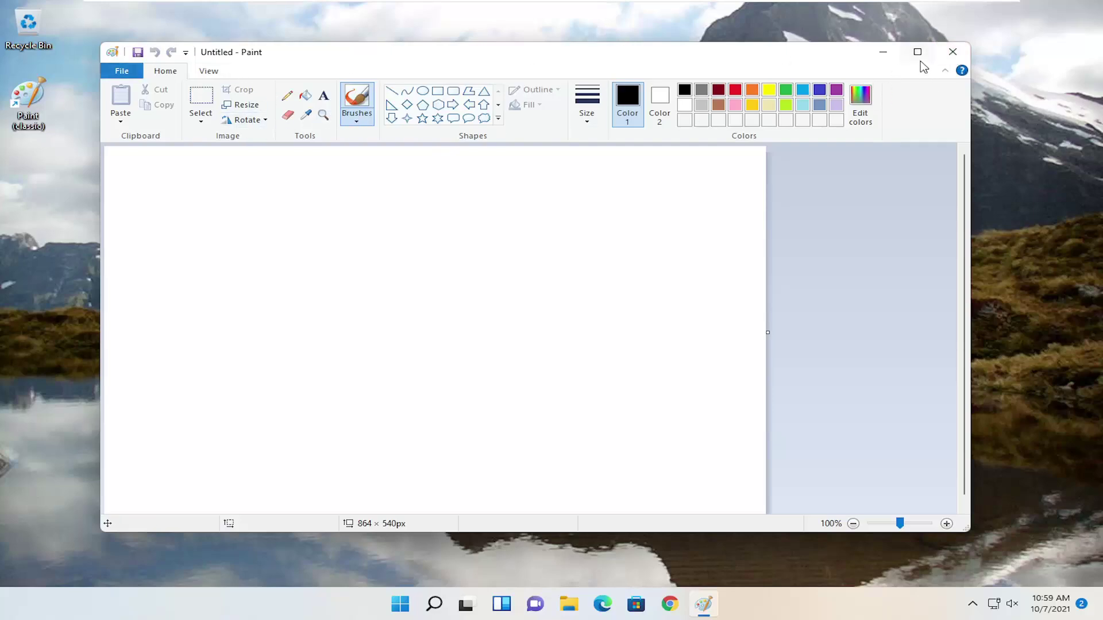
pyautogui.click(952, 52)
# Enter 'paint' in the taskbar Windows search box
pyautogui.click(452, 606)
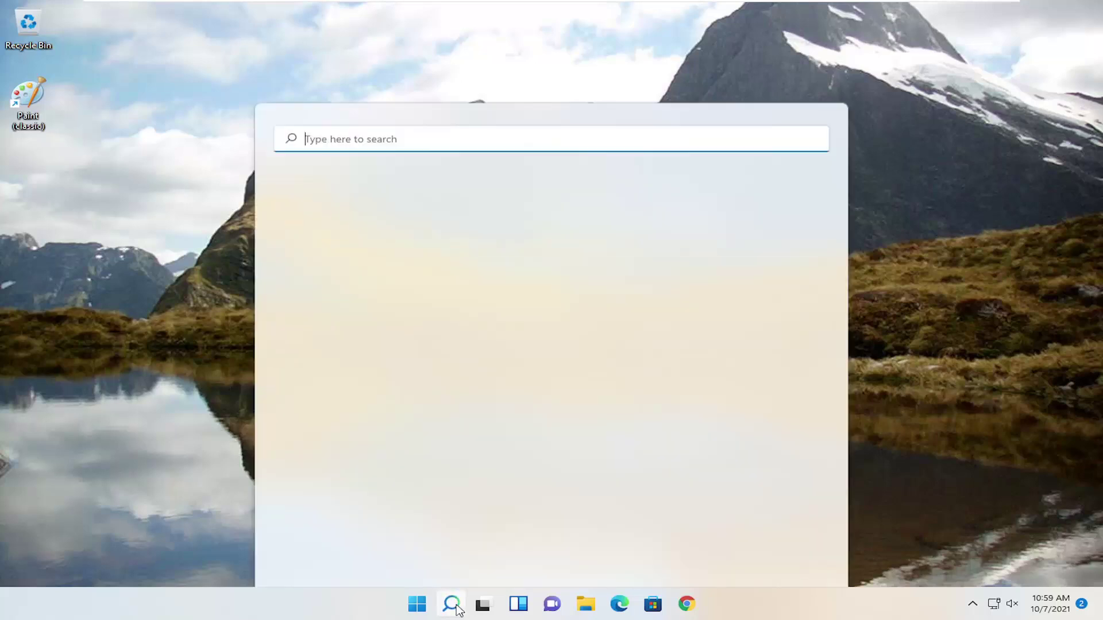
pyautogui.write('paint')
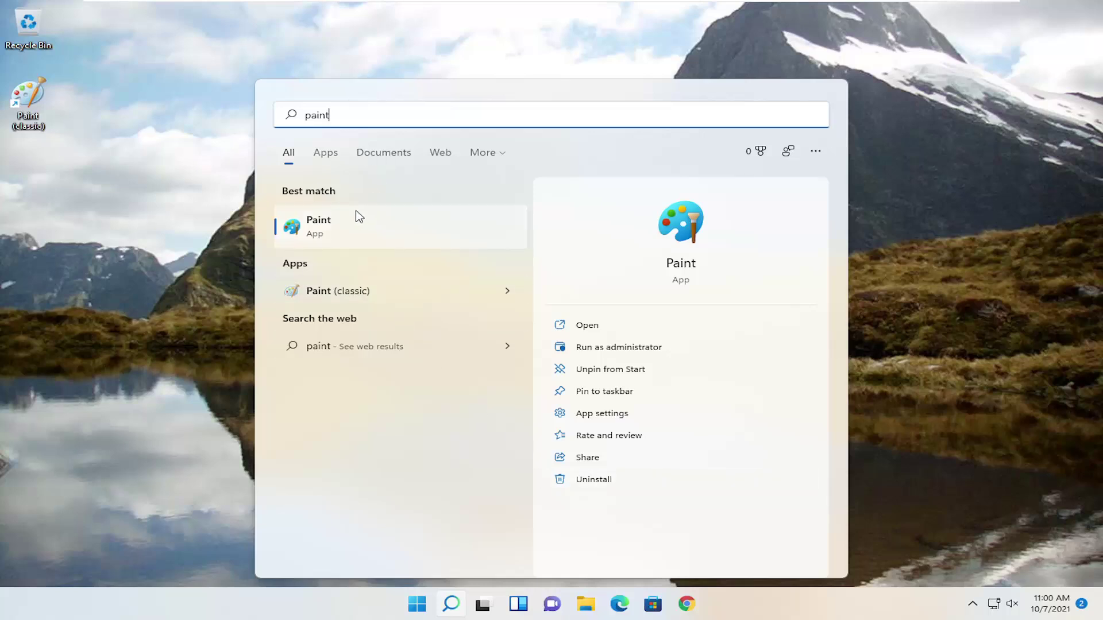
# Launch Paint (classic), save the blank Untitled image as PNG on the Desktop, then close it
pyautogui.click(337, 293)
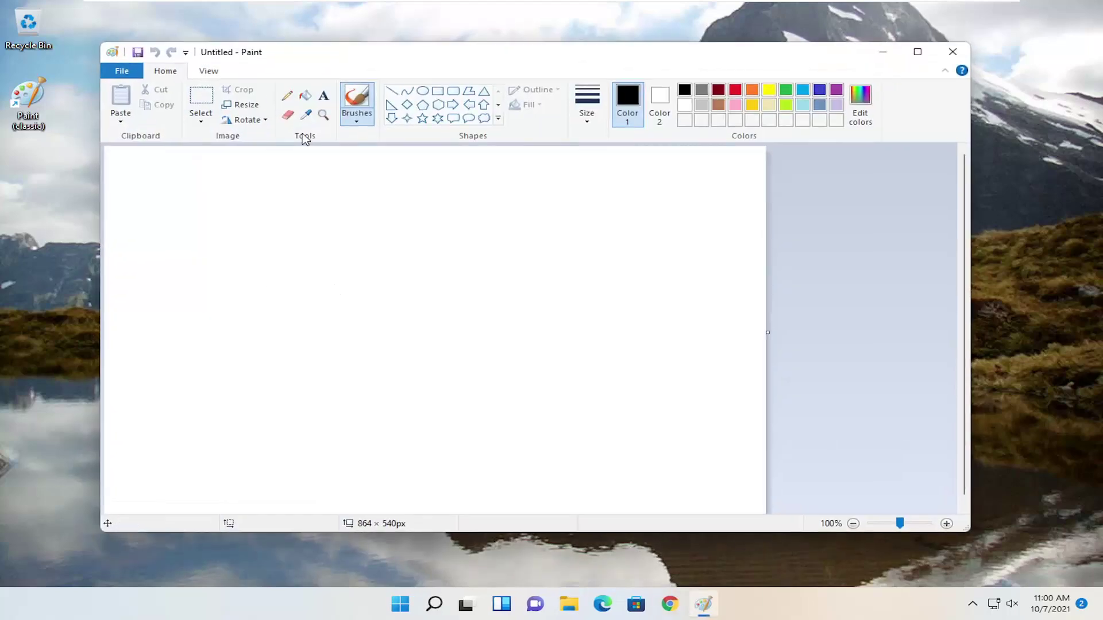
pyautogui.click(122, 70)
pyautogui.click(147, 184)
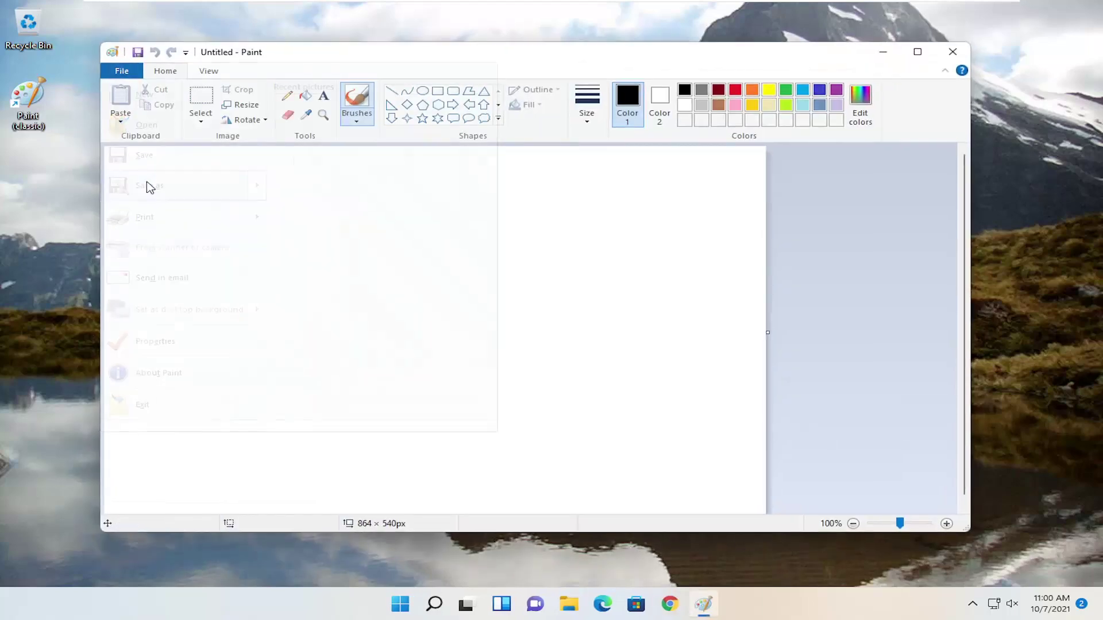
pyautogui.click(164, 136)
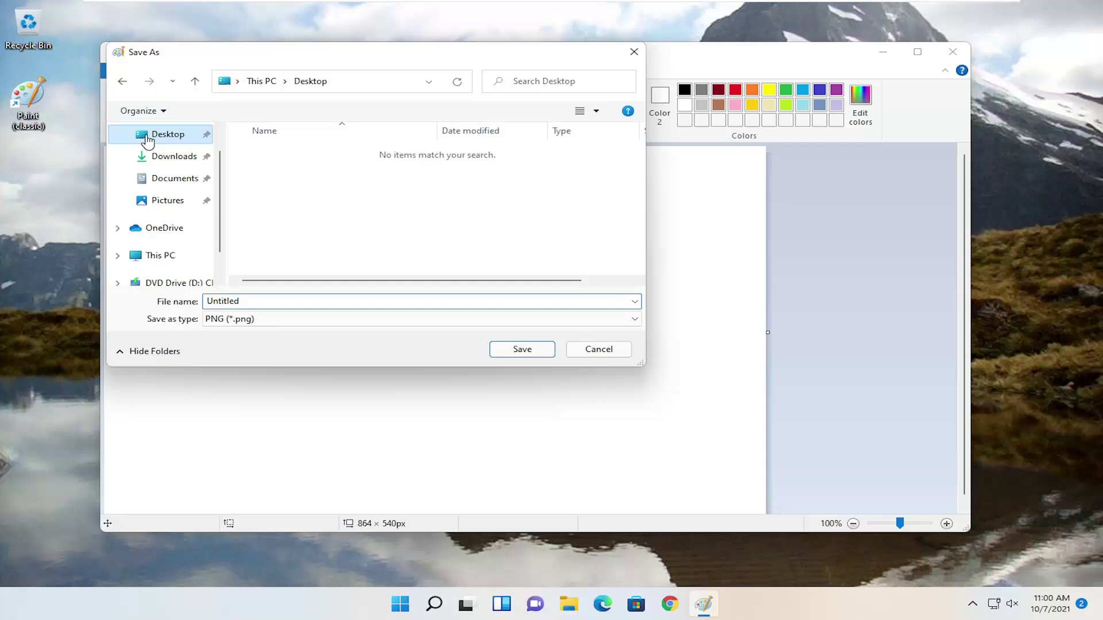
pyautogui.click(531, 351)
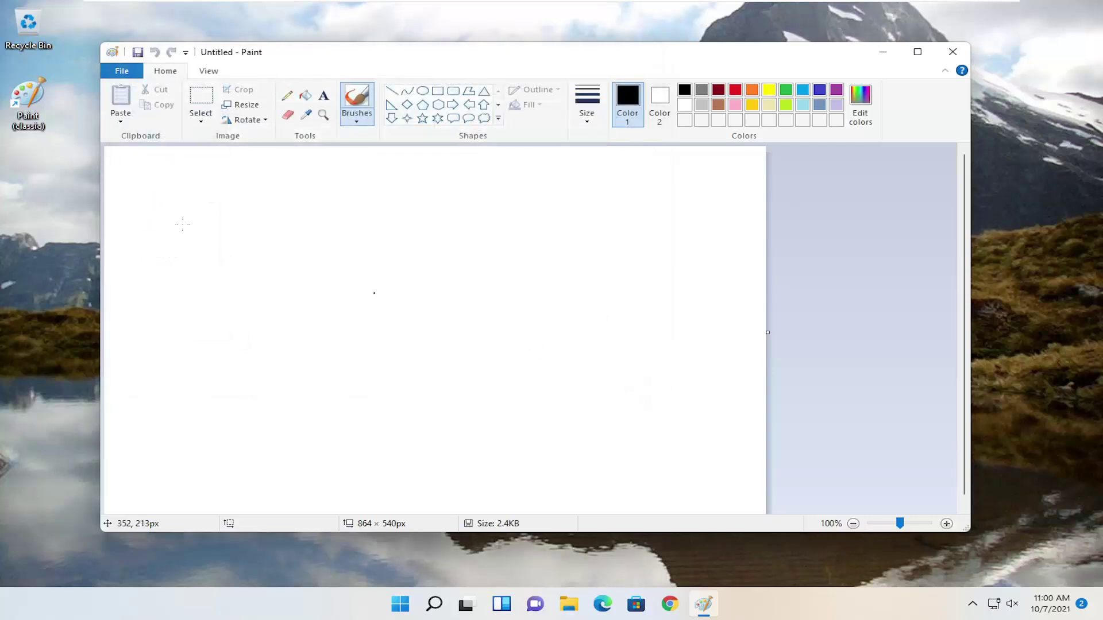
pyautogui.moveTo(41, 173)
pyautogui.mouseDown()
pyautogui.moveTo(17, 175)
pyautogui.moveTo(98, 188)
pyautogui.moveTo(66, 189)
pyautogui.moveTo(61, 105)
pyautogui.moveTo(32, 34)
pyautogui.mouseUp()
pyautogui.click(952, 52)
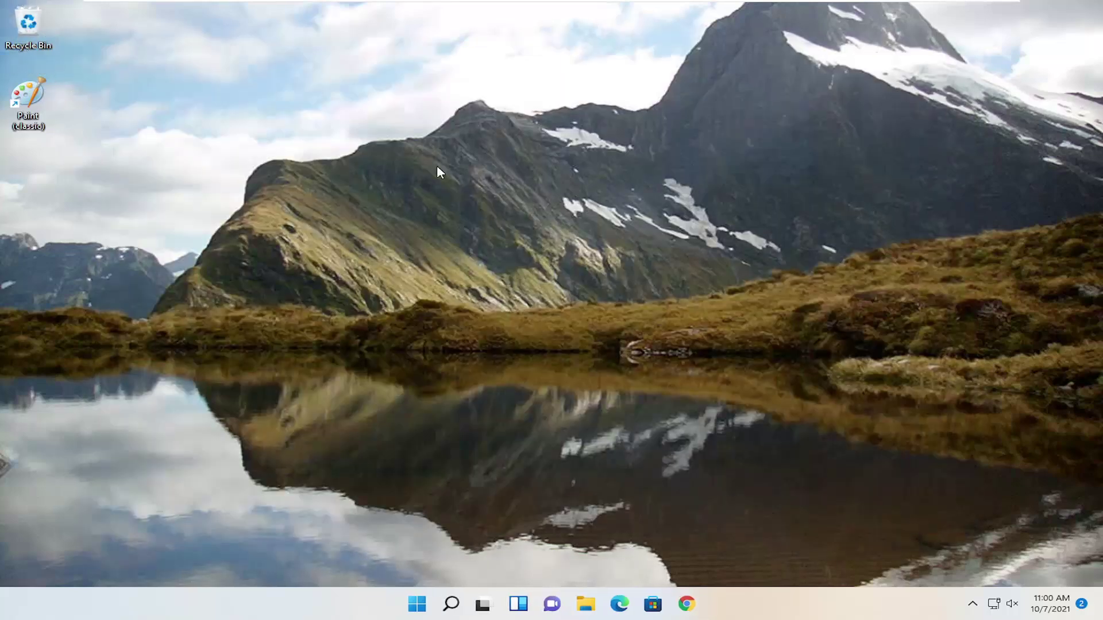